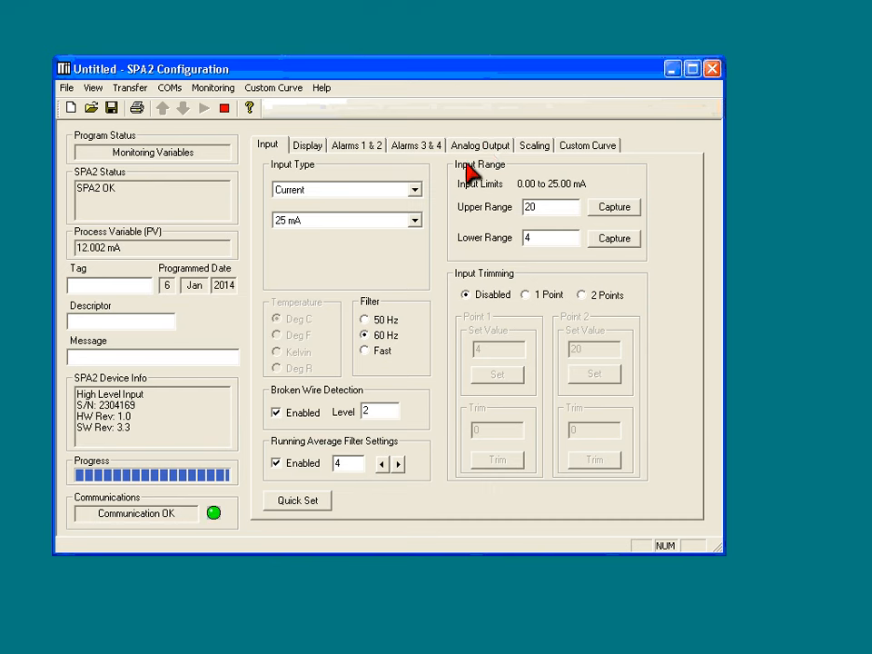
Open the analog output settings and stop the live variable monitoring.
left_click(495, 154)
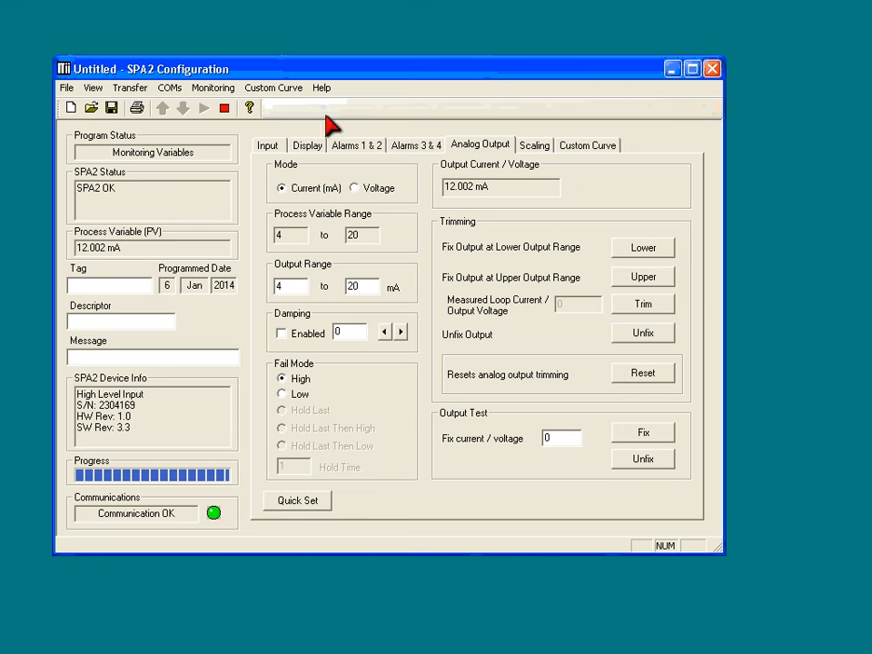
left_click(223, 110)
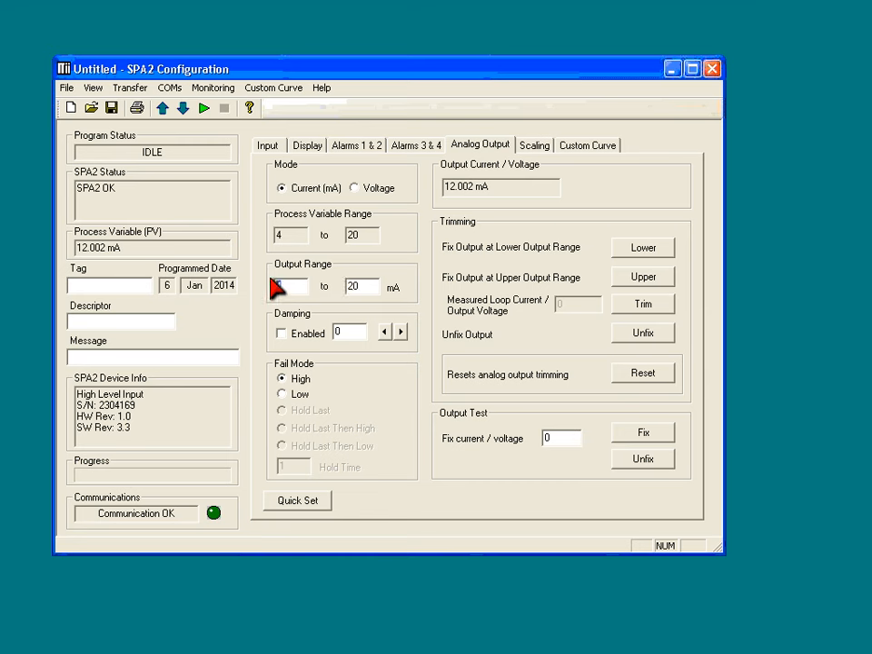
Try 0 mA as the lower output range, restore it to 4 mA, and briefly run live monitoring.
type("0")
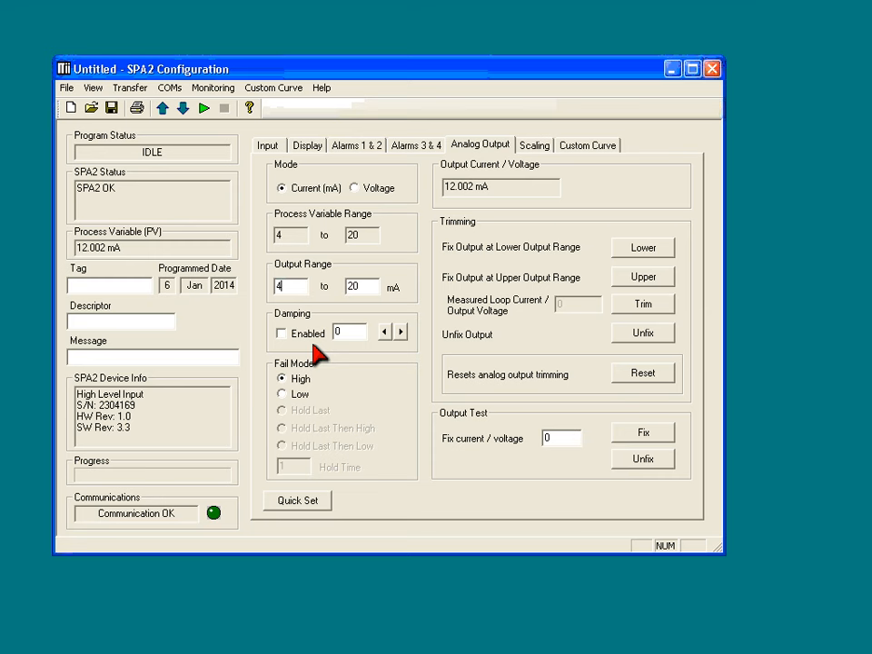
left_click(281, 286)
left_click(205, 108)
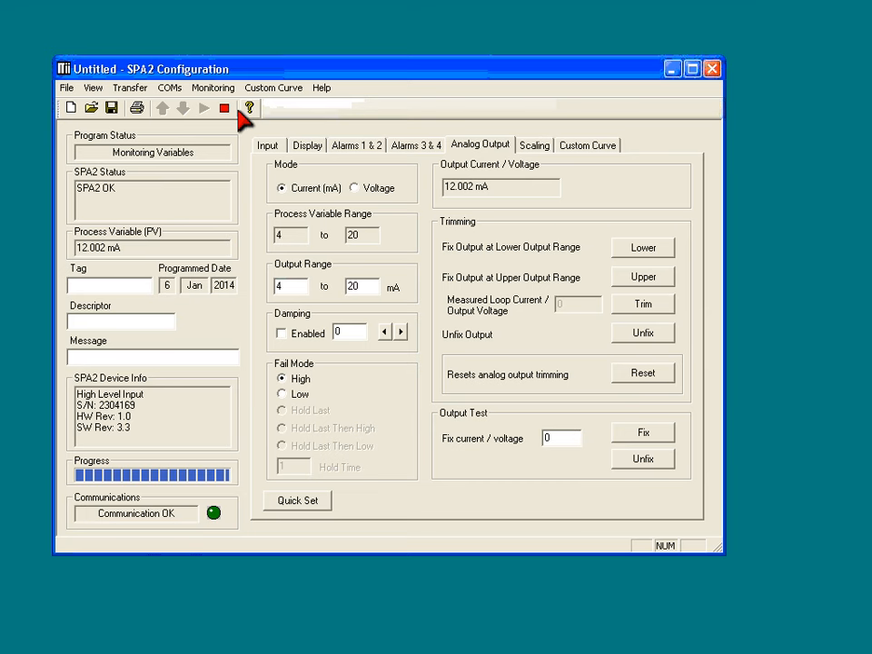
left_click(224, 108)
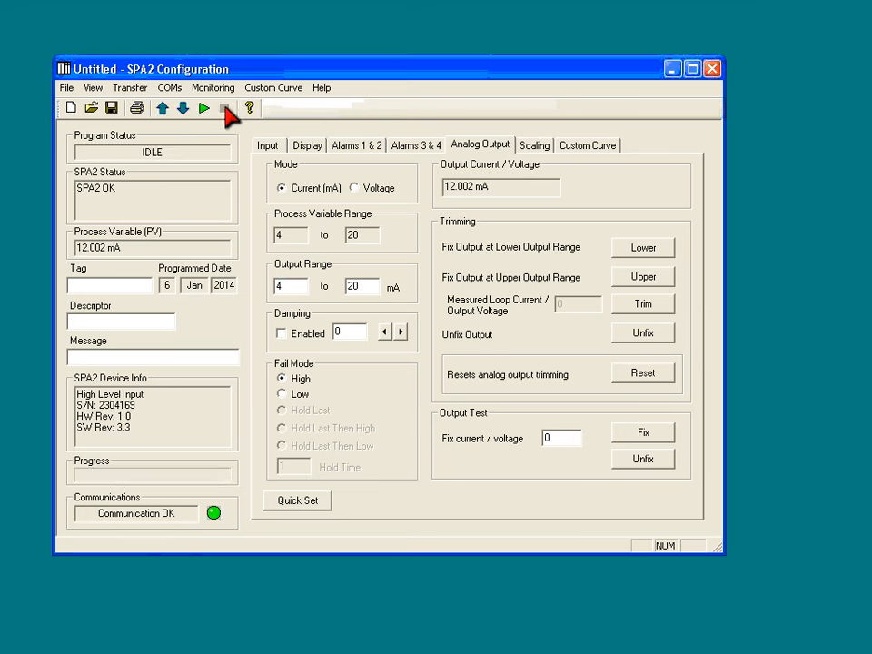
Enable output damping at 10, apply it to the SPA2 with Quick Set, and start live monitoring.
left_click(281, 333)
left_click(400, 332)
left_click(401, 332)
left_click(401, 333)
left_click(401, 333)
left_click(401, 333)
left_click(401, 333)
left_click(401, 333)
left_click(400, 332)
left_click(401, 333)
left_click(285, 506)
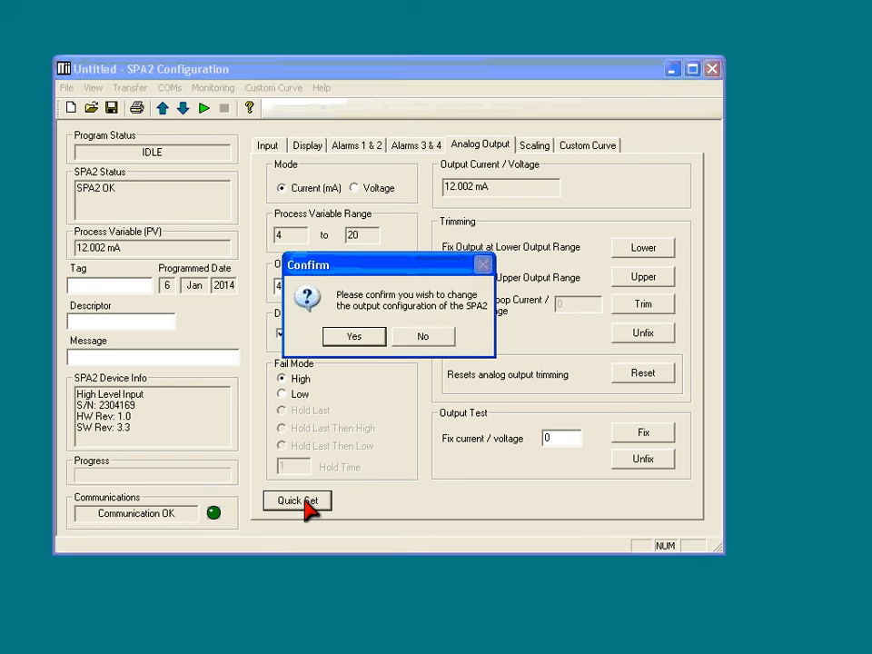
left_click(354, 337)
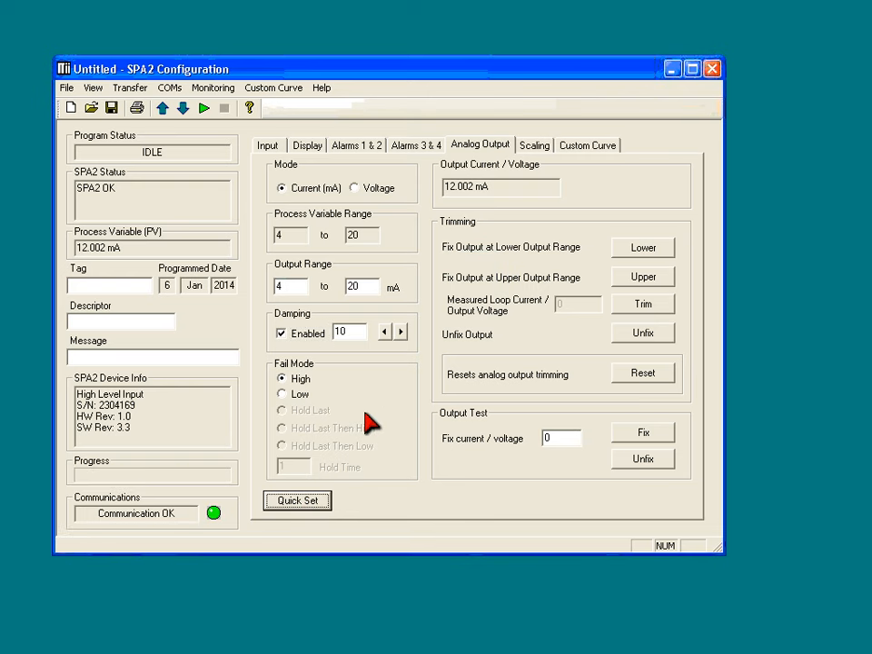
left_click(204, 107)
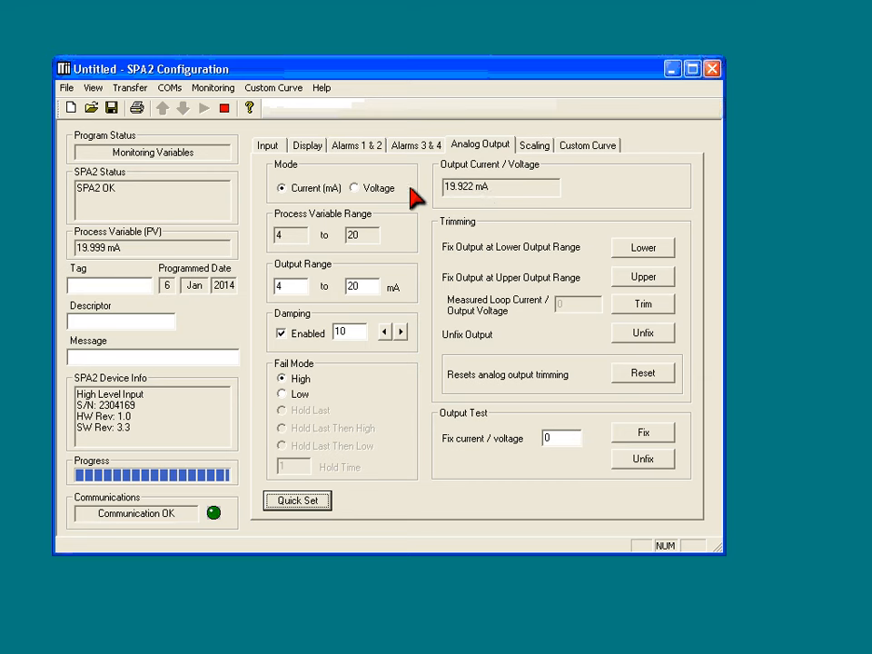
Stop monitoring to disable output damping, apply the change with Quick Set, and resume live monitoring.
left_click(224, 109)
left_click(282, 333)
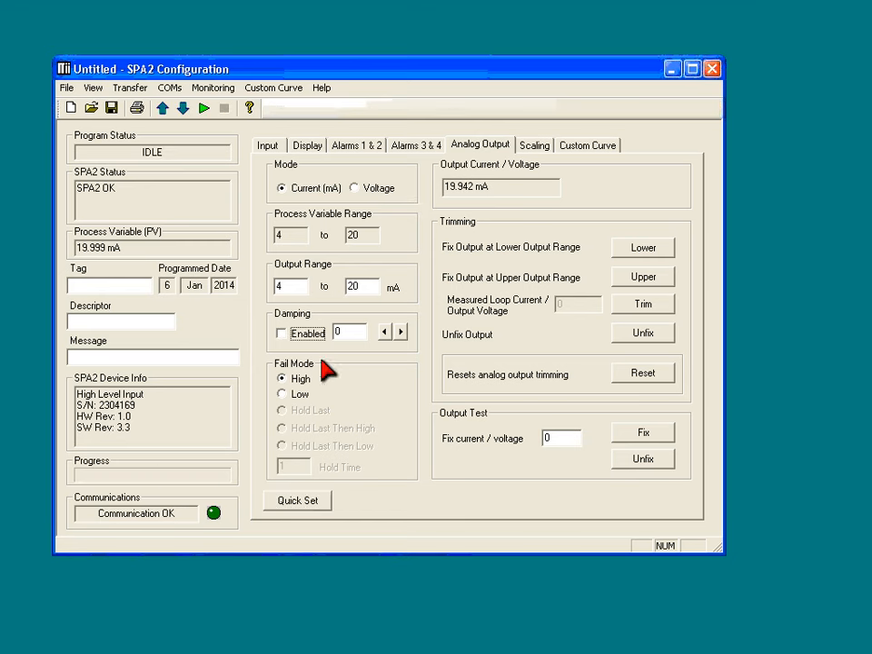
left_click(303, 500)
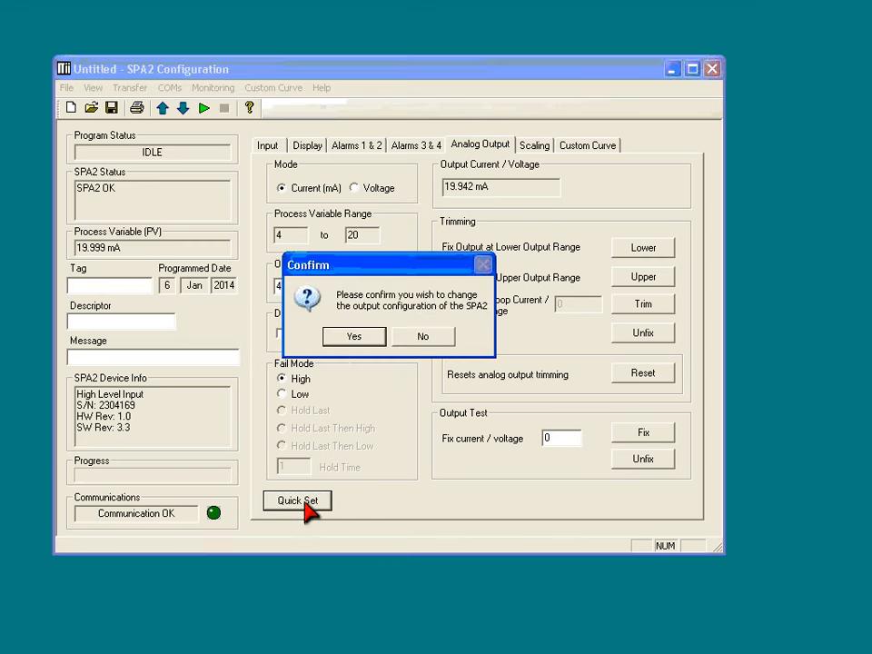
left_click(362, 338)
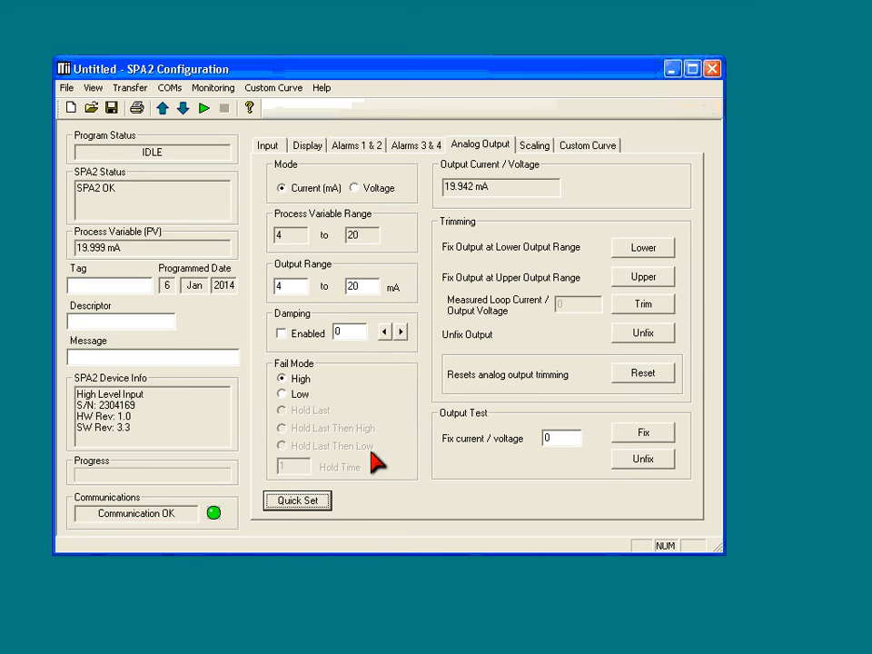
left_click(204, 108)
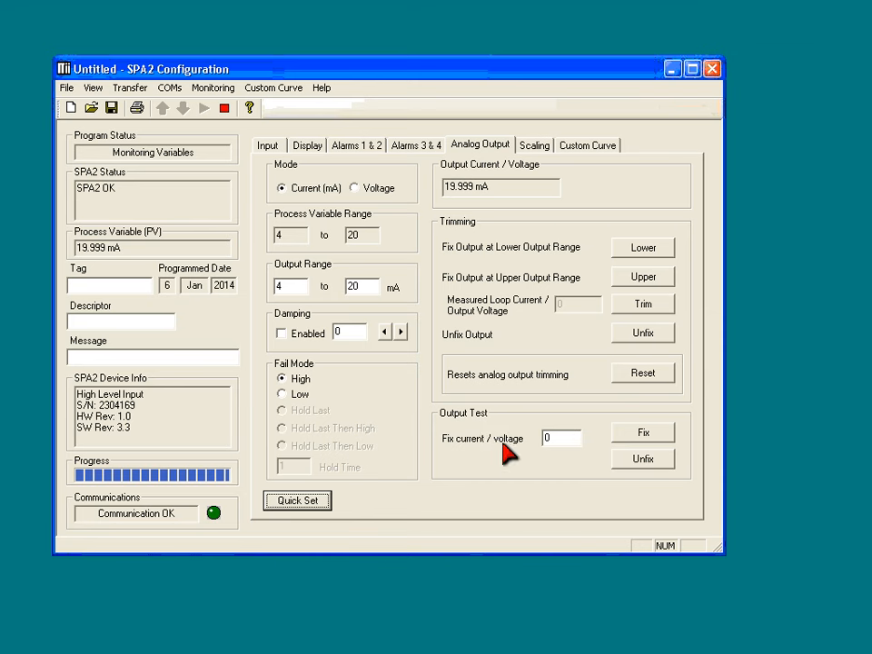
With monitoring stopped, test the analog output by fixing it at 12 mA and releasing it again.
left_click(556, 438)
left_click(225, 108)
left_click_drag(567, 439, 510, 438)
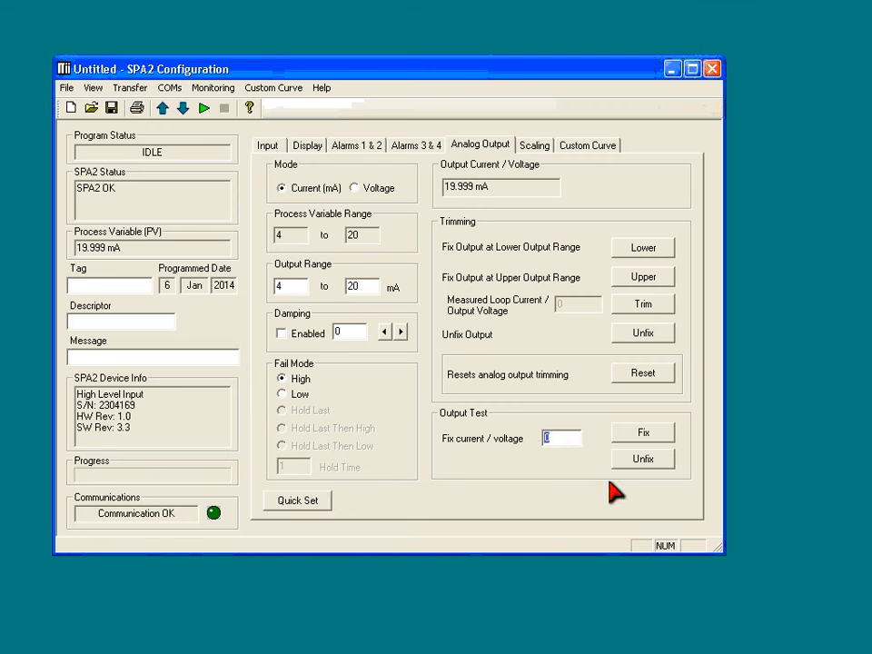
type("12")
left_click(640, 433)
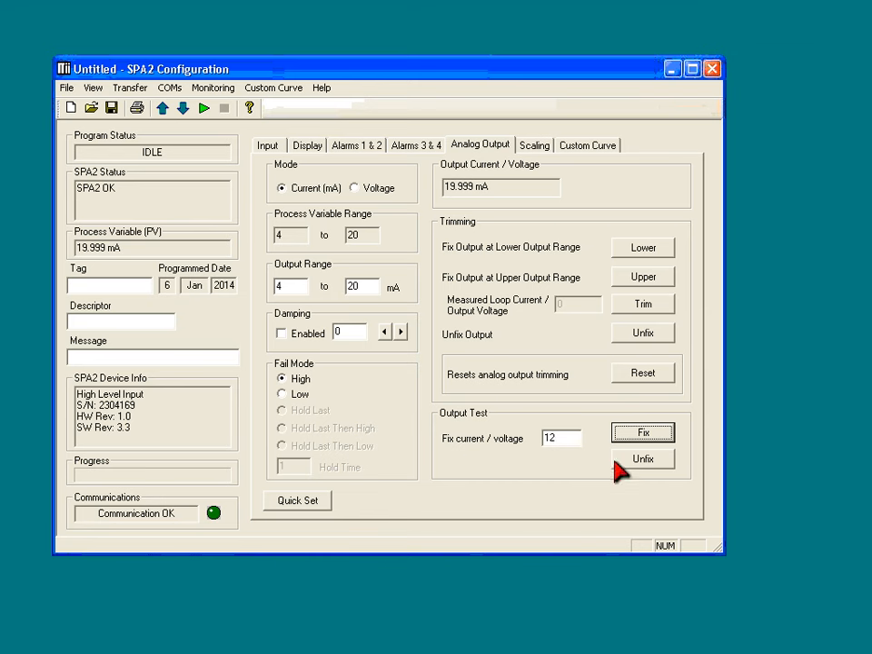
left_click(642, 462)
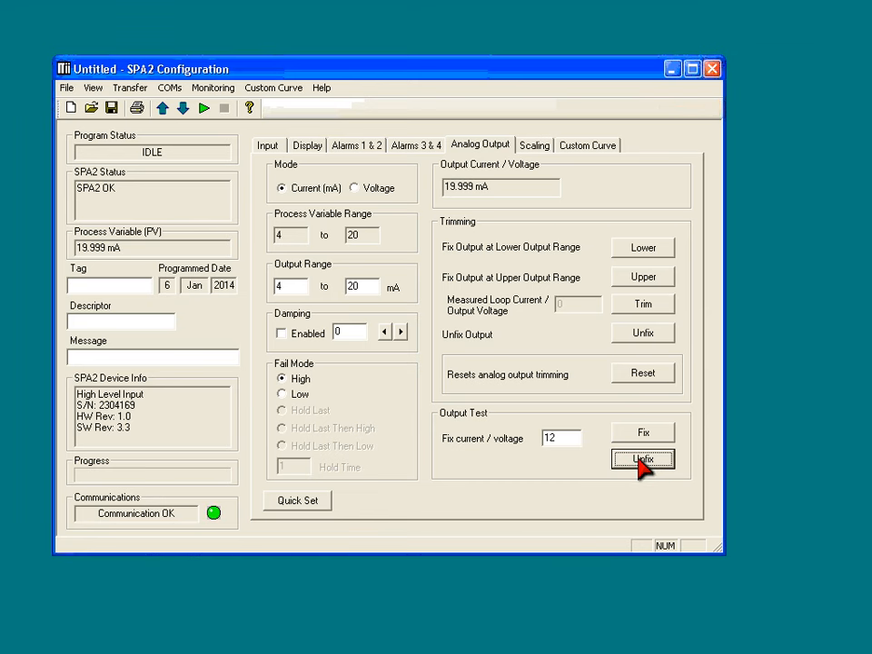
left_click(641, 459)
Fix the output at the lower output range and trim it with a measured loop current of 3.8 mA.
left_click(647, 251)
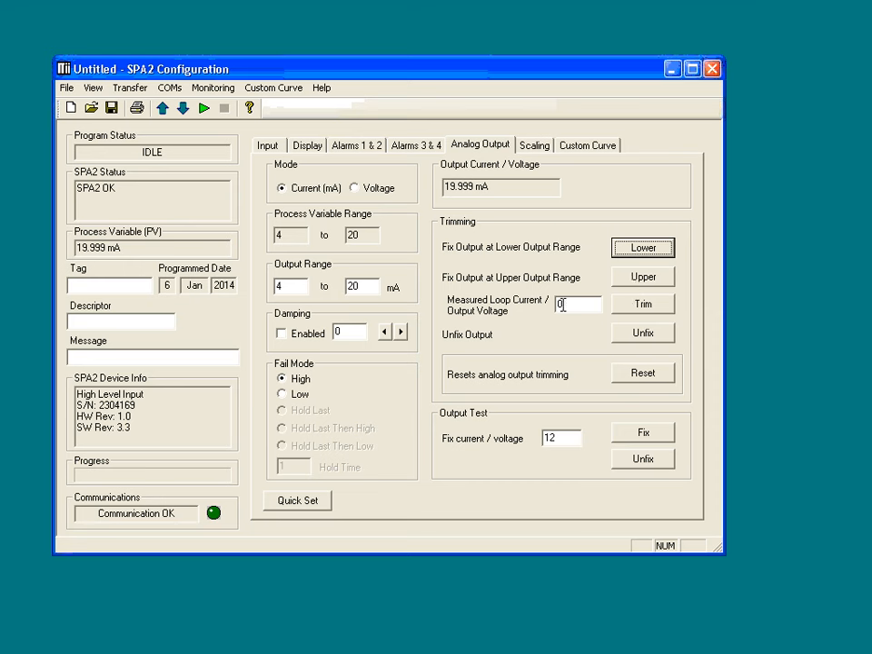
left_click_drag(587, 298, 512, 303)
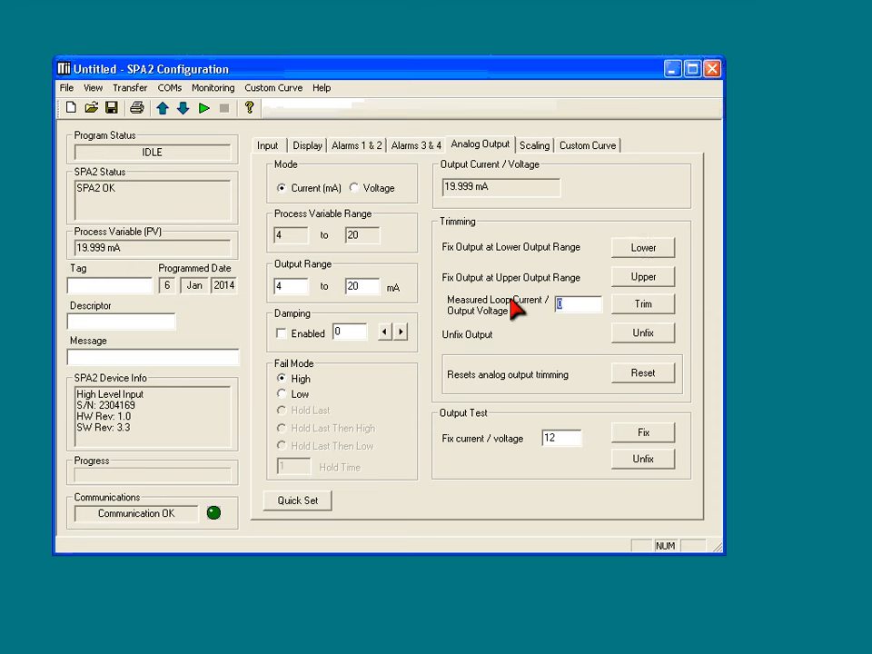
type("3.8")
left_click(641, 310)
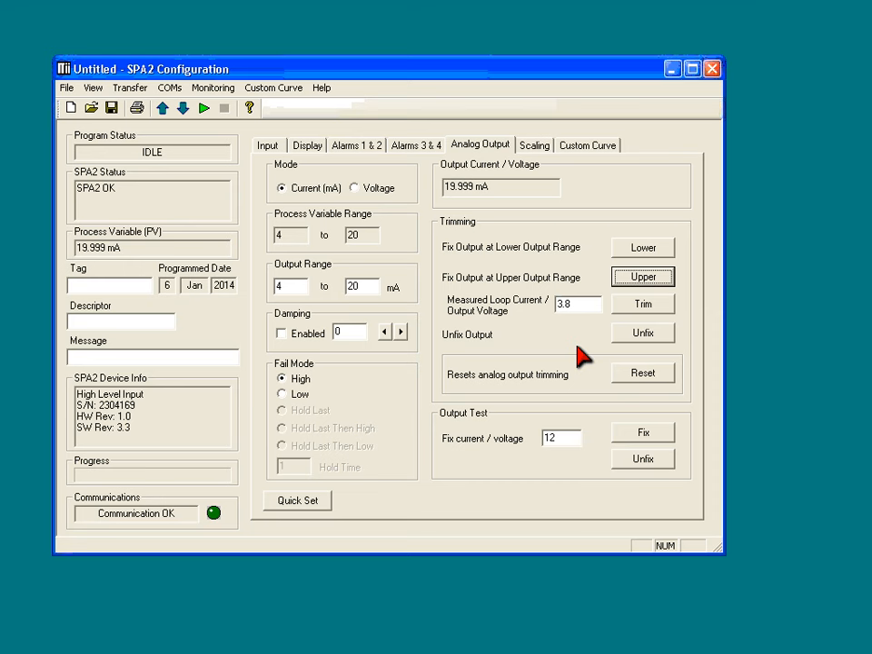
Fix the output at the upper output range, trim it with a measured 19.9 mA, and unfix the output.
double_click(556, 303)
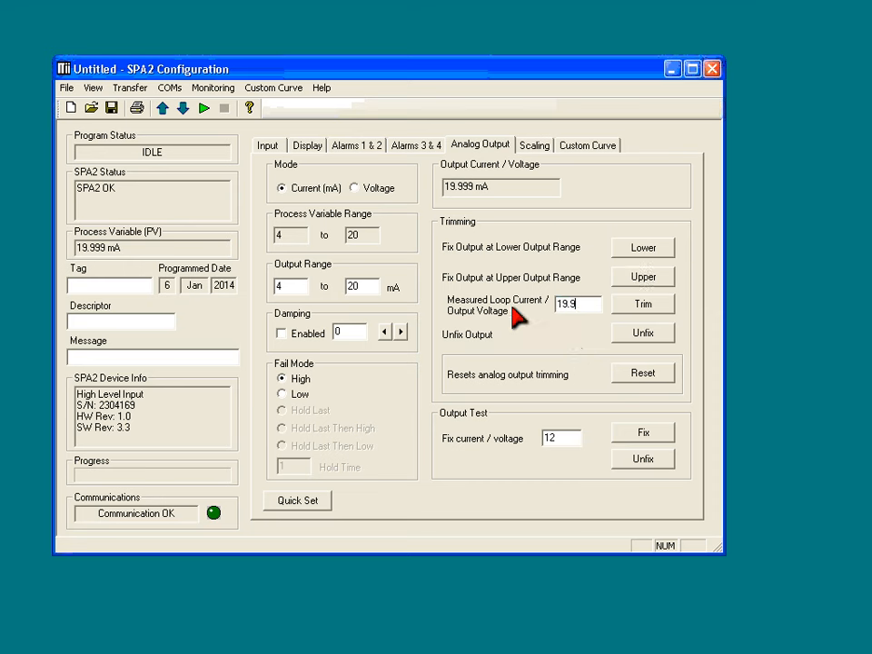
left_click(640, 307)
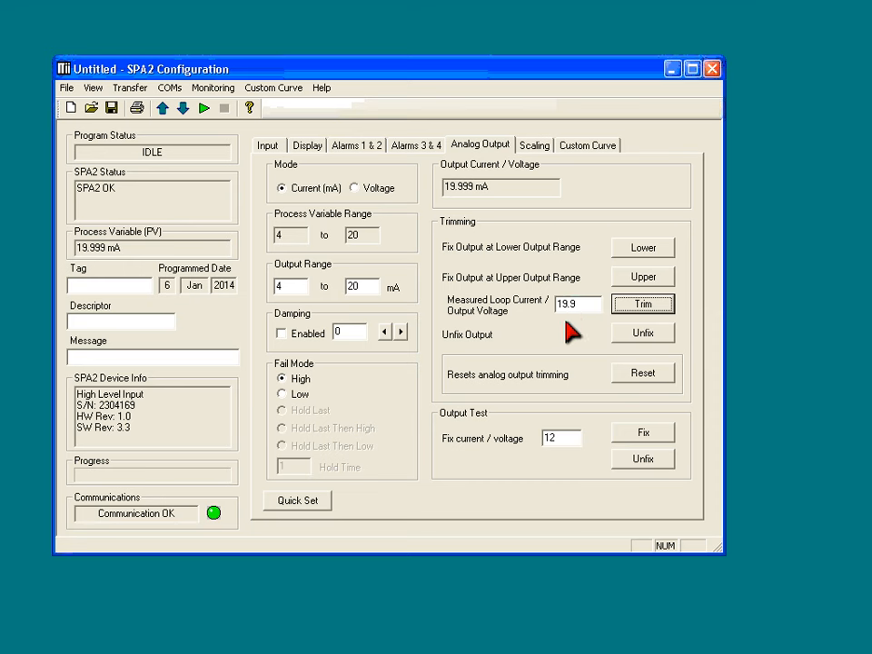
left_click(639, 334)
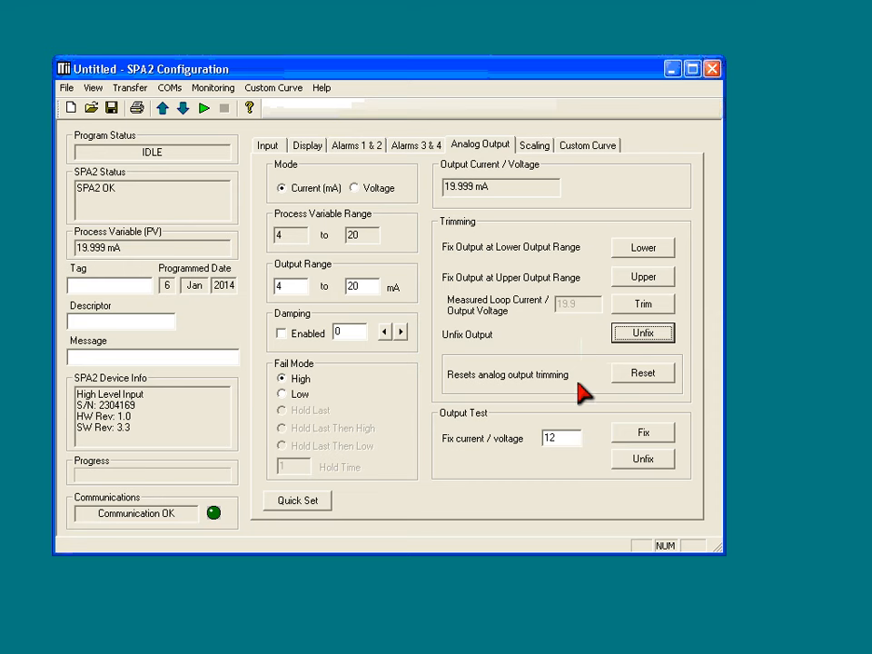
Reset the analog output trimming and confirm the reset.
left_click(653, 380)
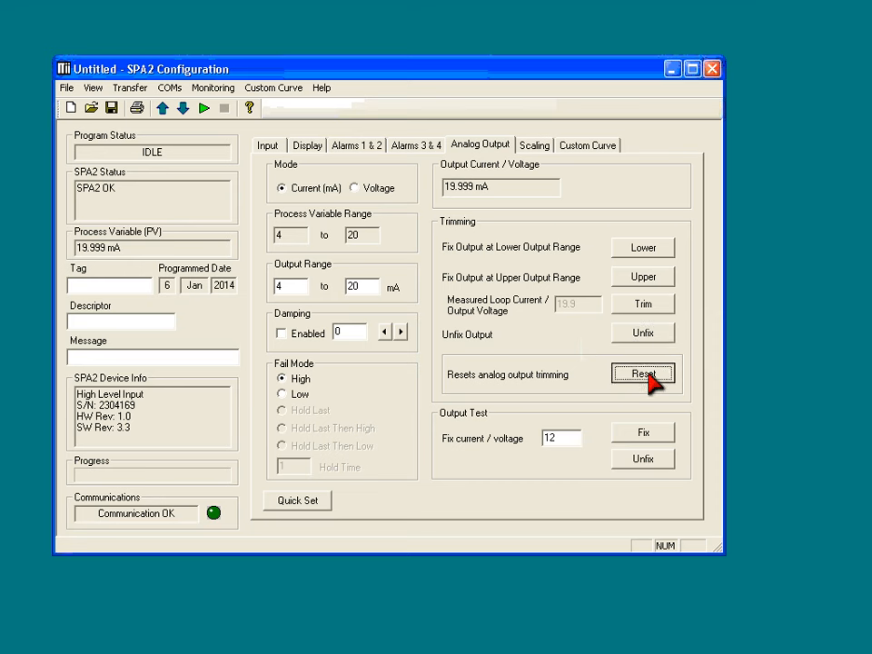
left_click(357, 338)
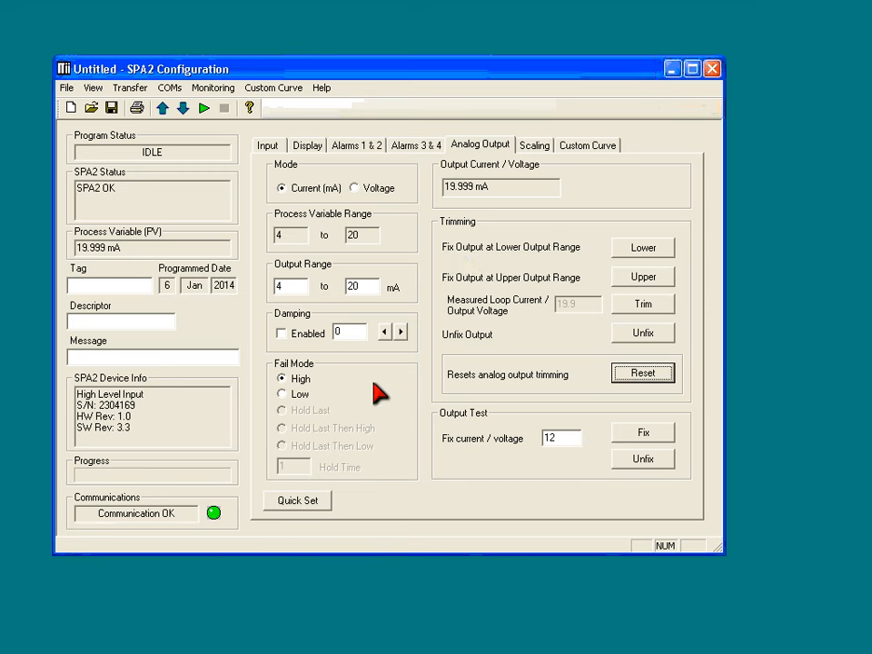
Download the complete configuration to the SPA2 and confirm the transfer.
left_click(184, 107)
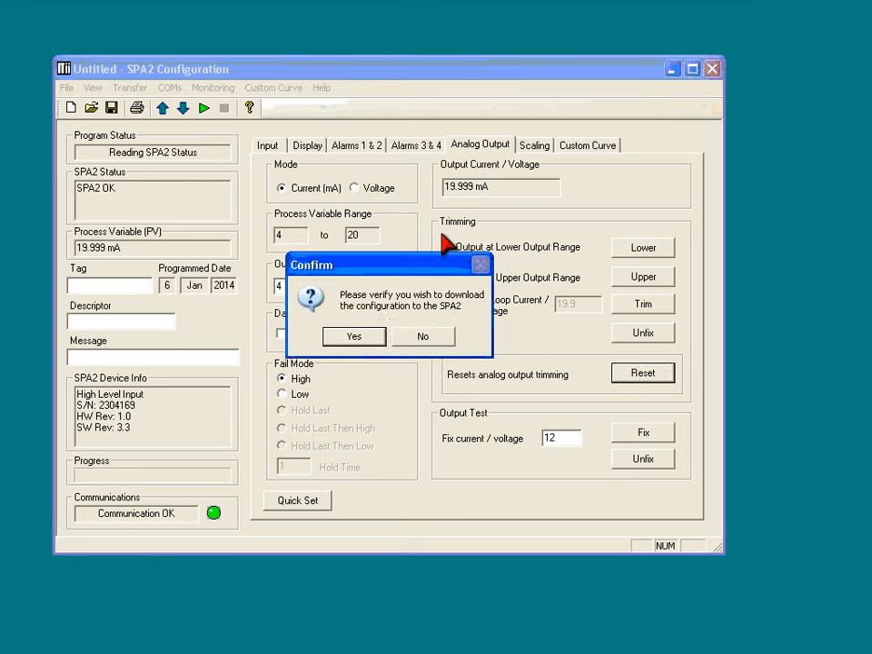
left_click(373, 336)
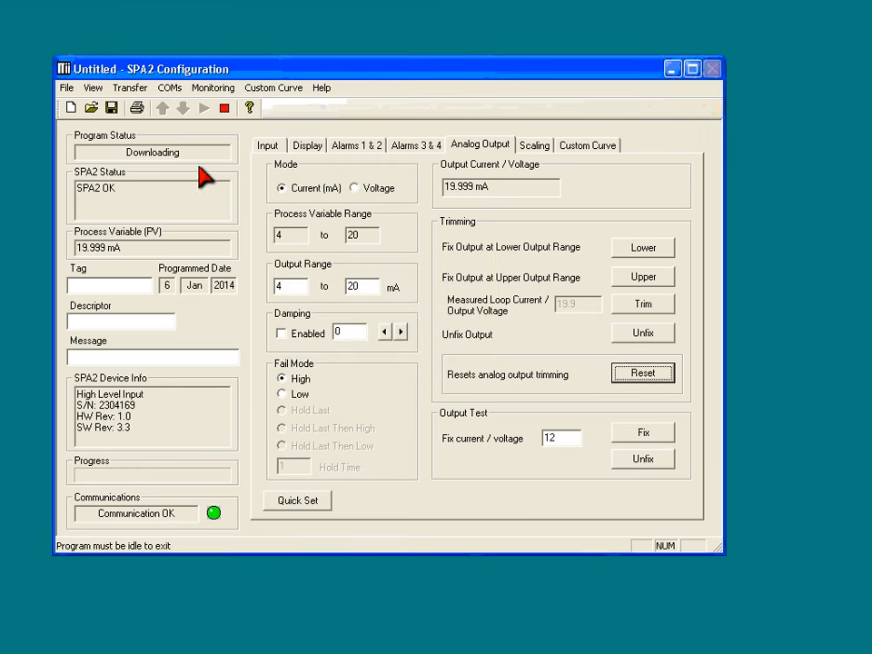